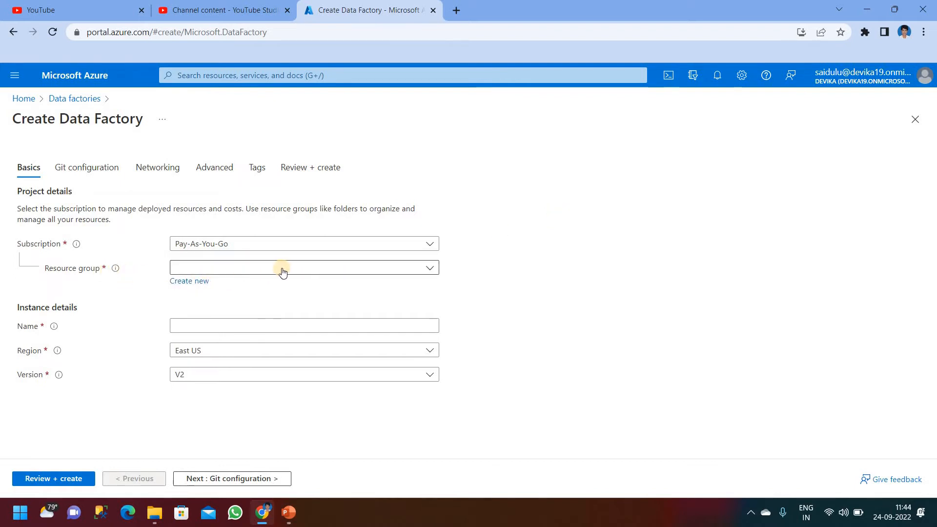
# Create a new resource group named azure_rg for the data factory
pyautogui.click(285, 272)
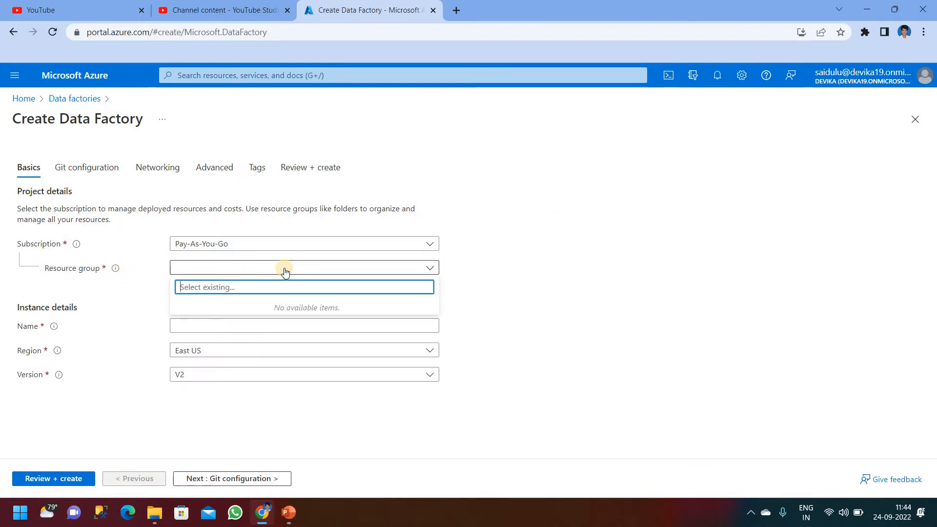
pyautogui.click(285, 271)
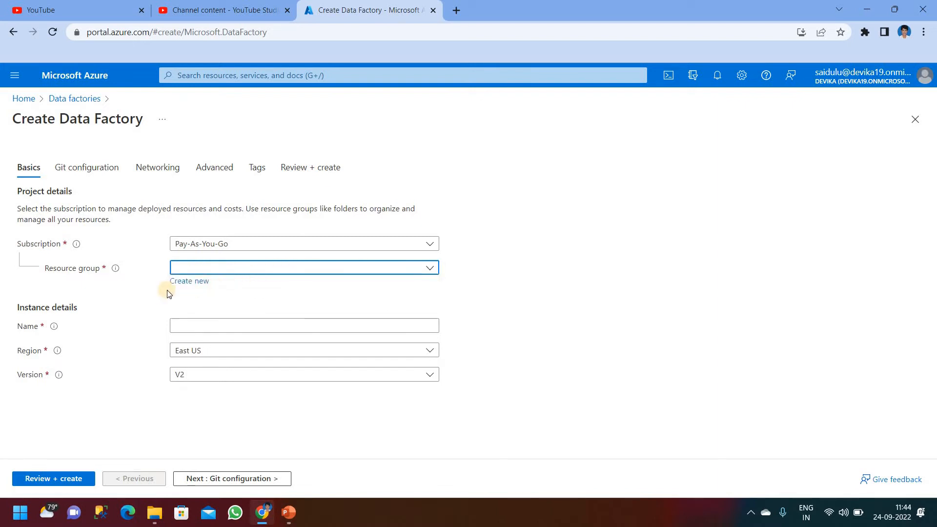
pyautogui.click(190, 286)
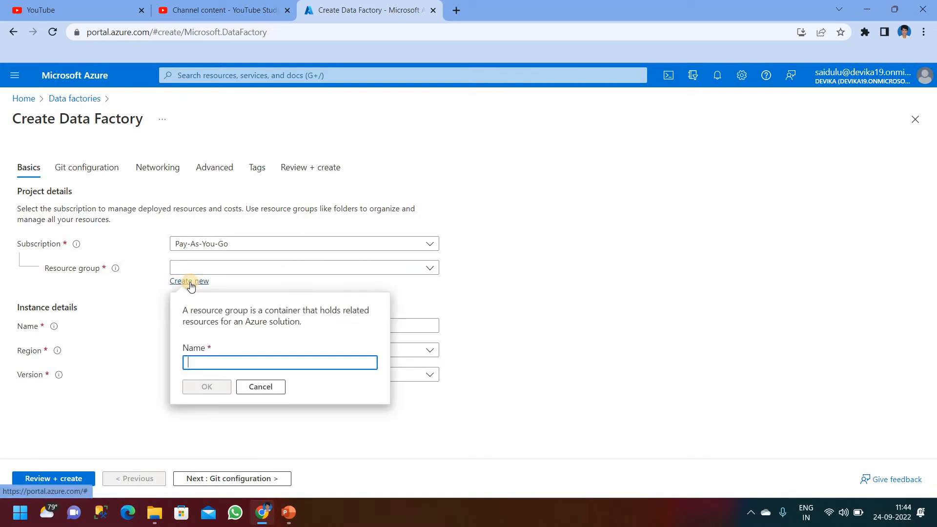
pyautogui.click(201, 358)
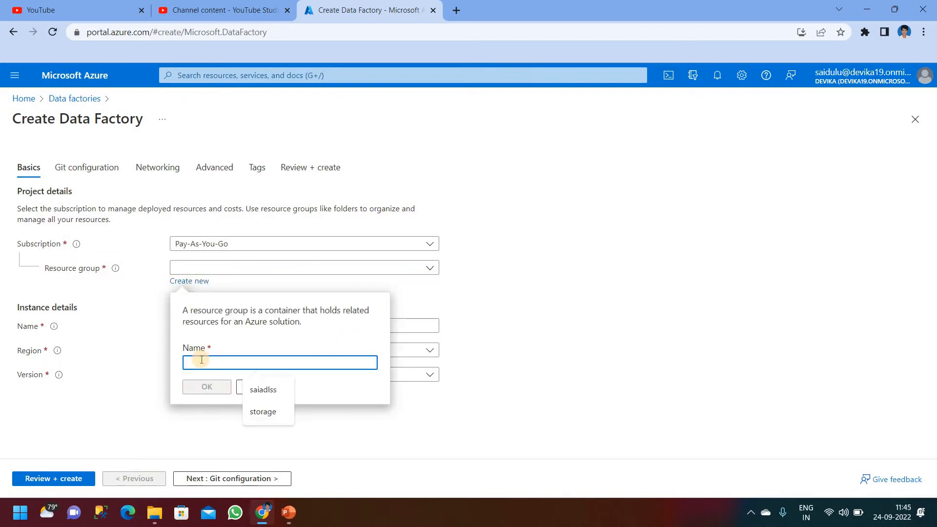
pyautogui.write('azure')
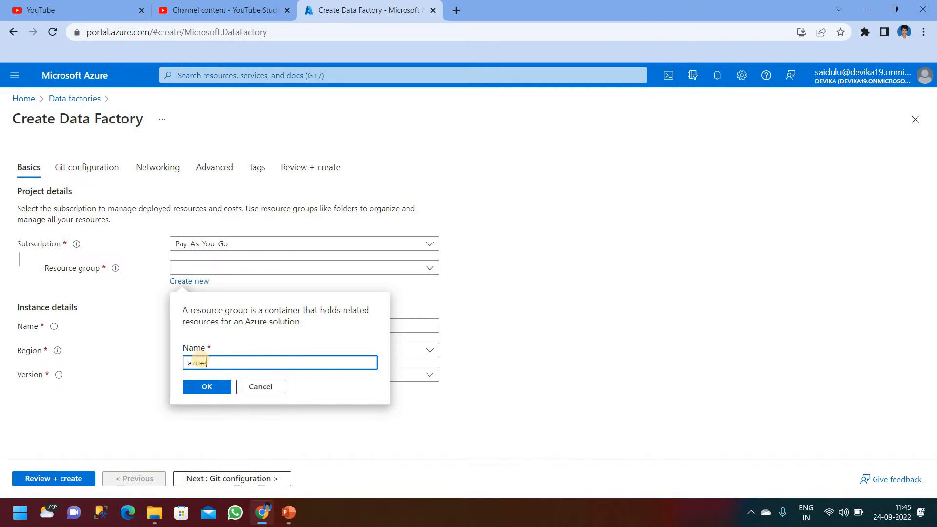
pyautogui.write('_rg')
pyautogui.click(197, 389)
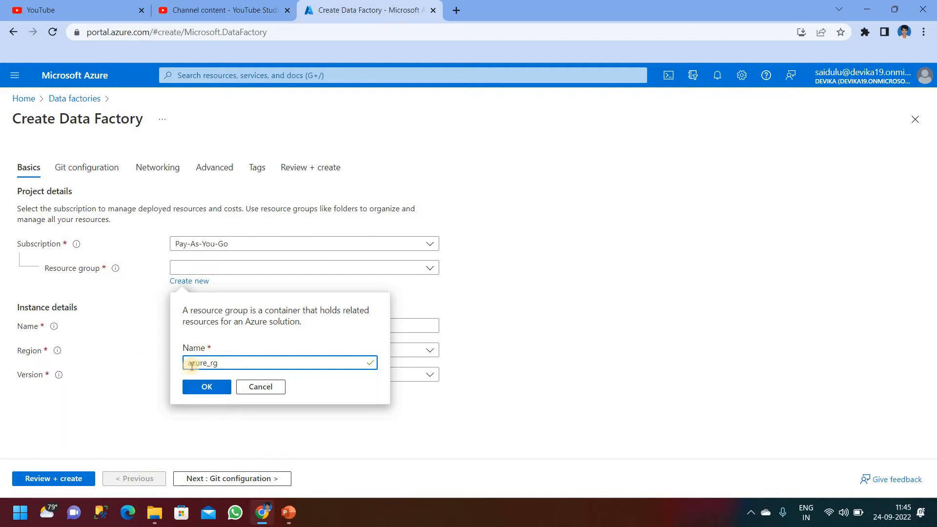
pyautogui.click(206, 389)
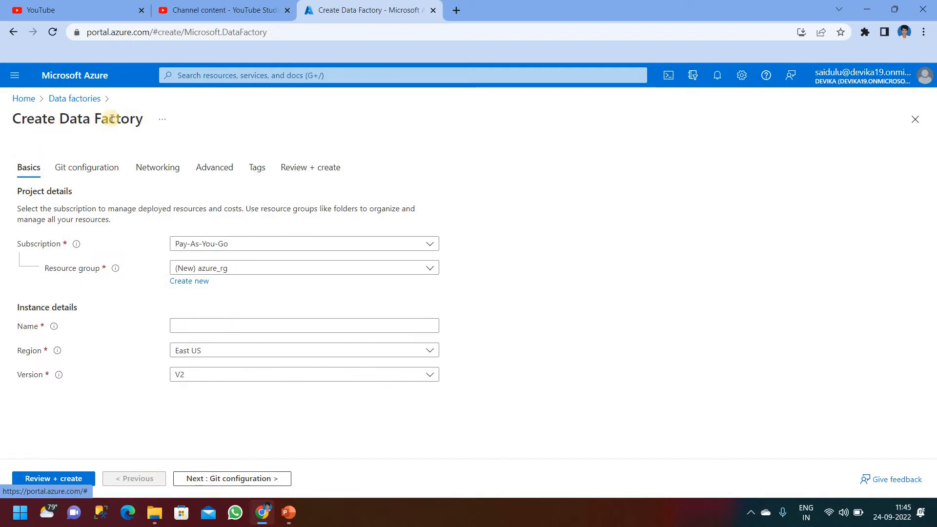
# Name the data factory instance firstdatafactory124
pyautogui.click(209, 330)
pyautogui.click(200, 325)
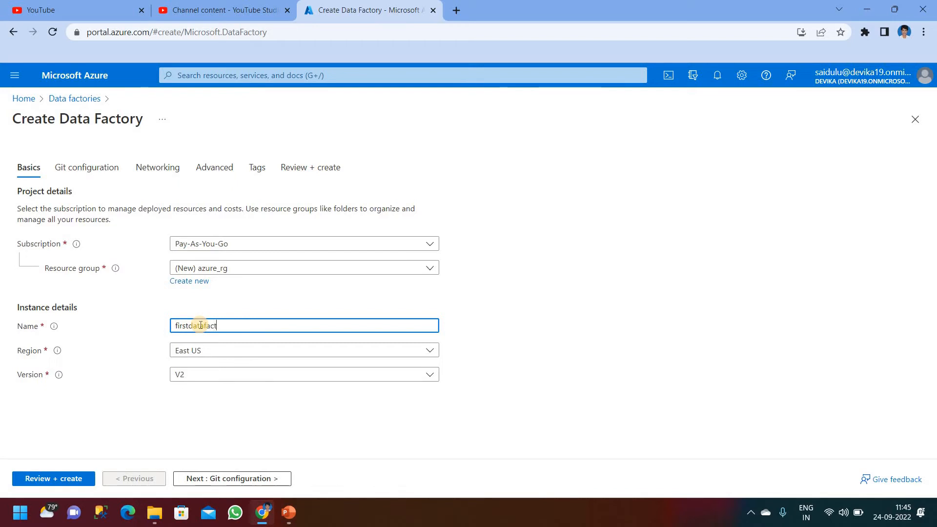
pyautogui.press('Tab')
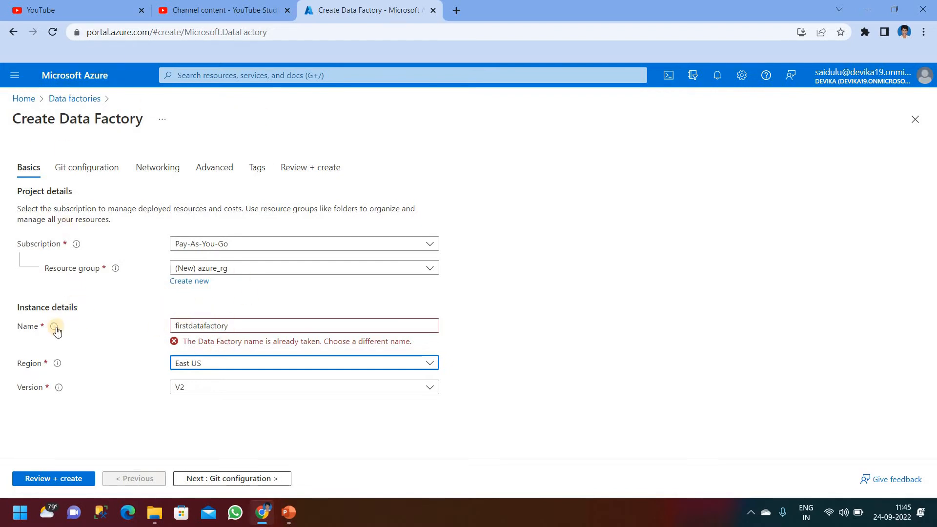
pyautogui.click(254, 327)
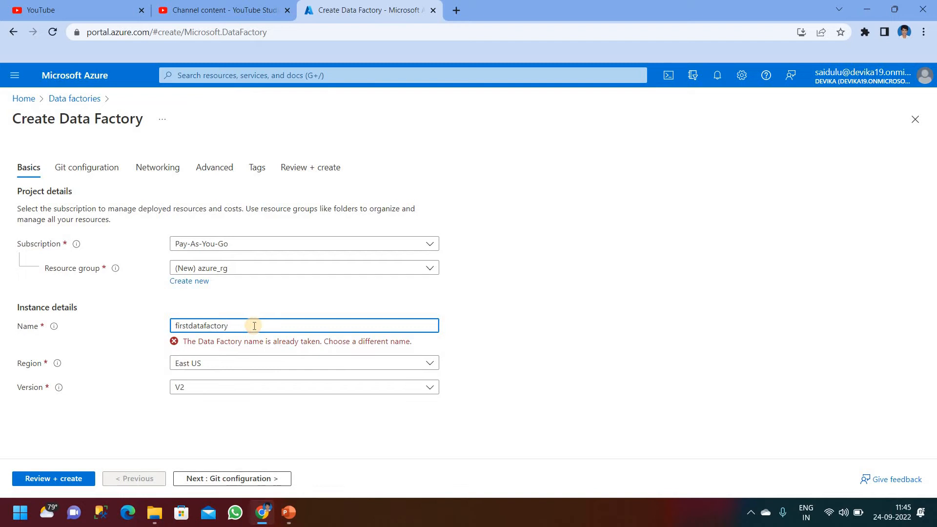
pyautogui.press('Tab')
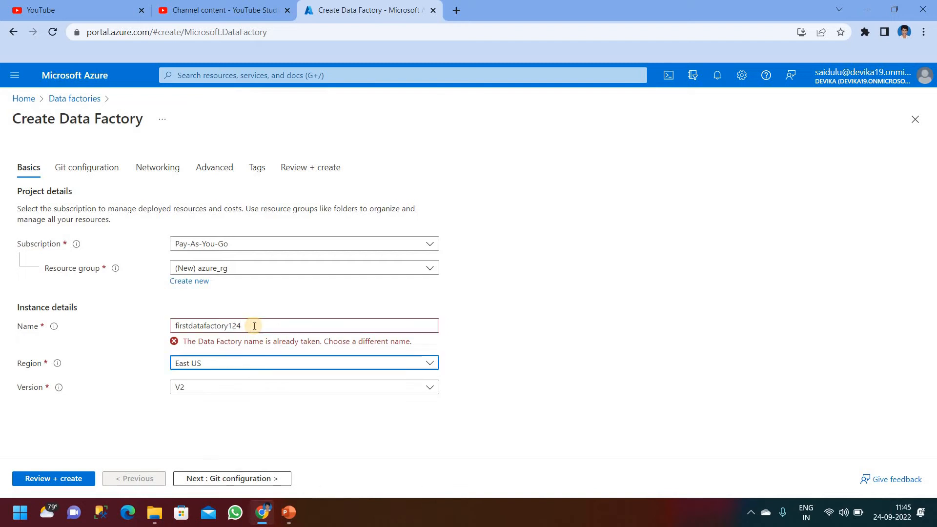
pyautogui.click(257, 325)
pyautogui.click(487, 299)
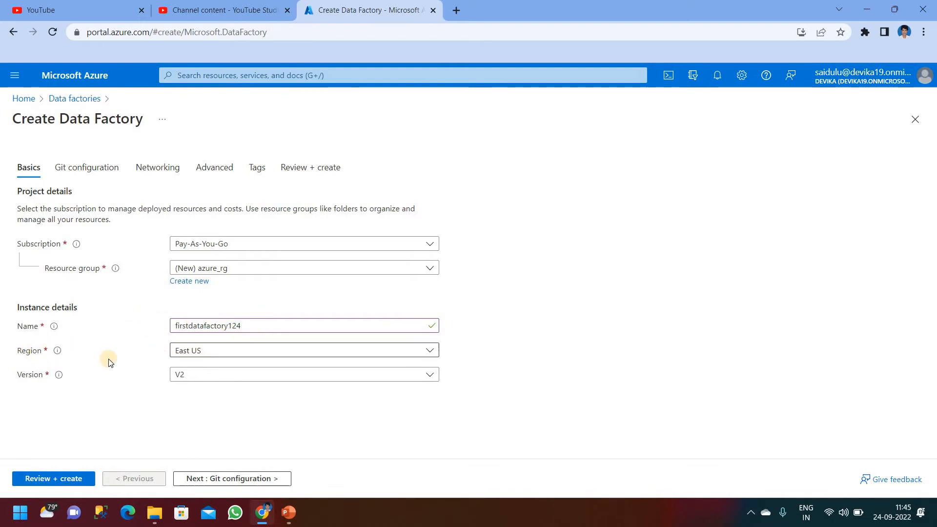
# Set the data factory's region to South India
pyautogui.click(209, 356)
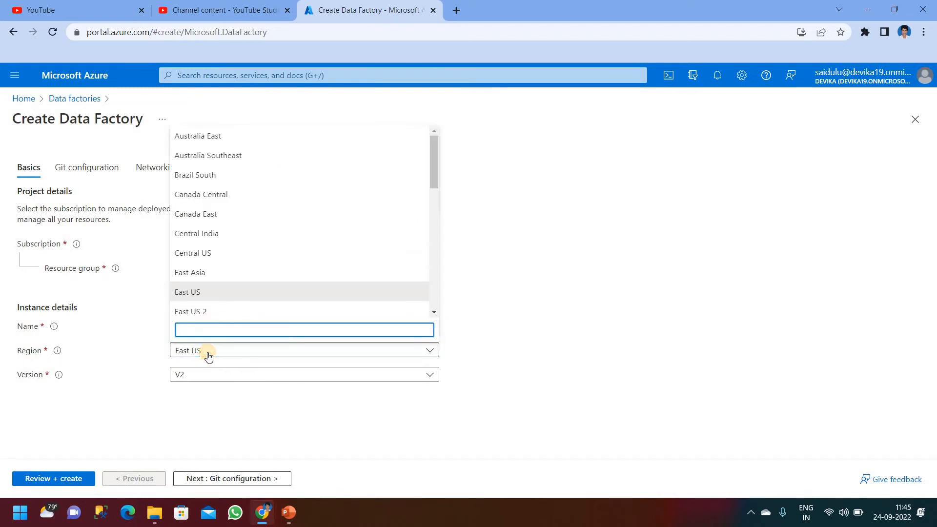
pyautogui.click(437, 174)
pyautogui.moveTo(438, 174); pyautogui.dragTo(435, 251)
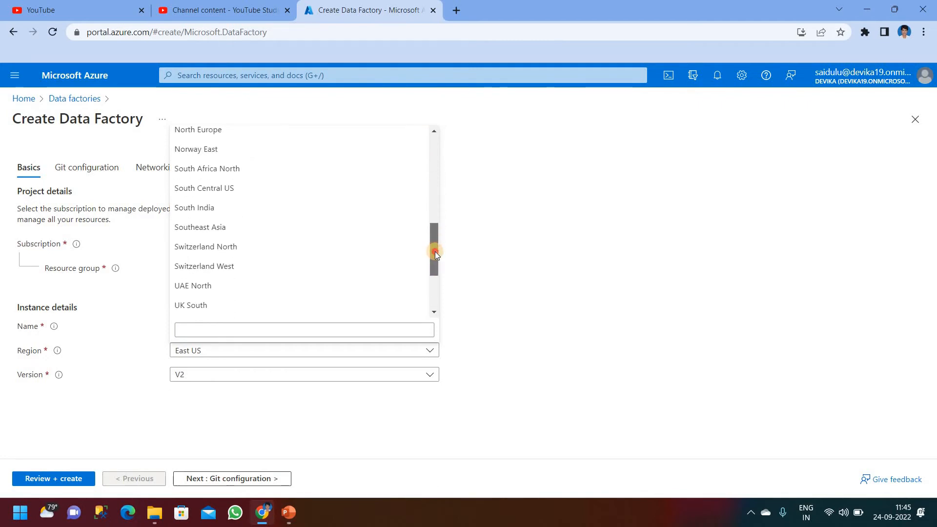
pyautogui.click(216, 206)
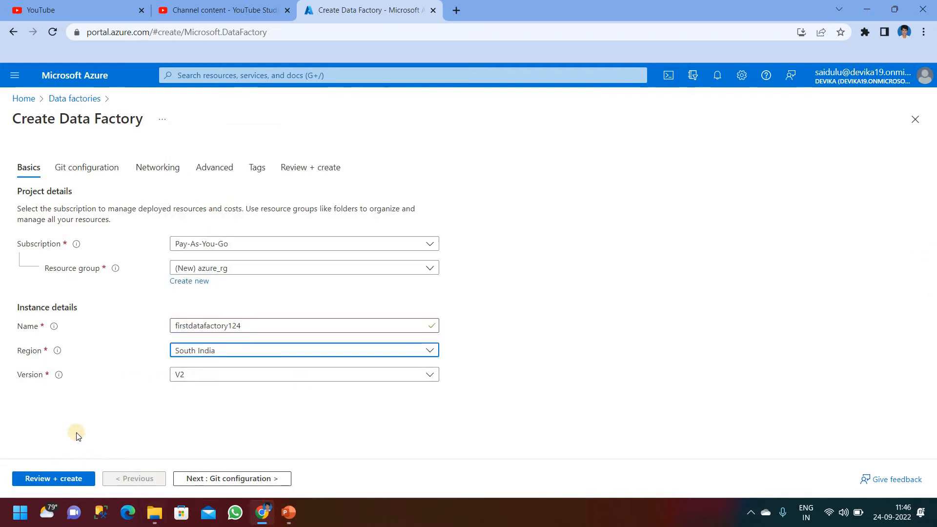
# Choose to configure Git later for the data factory and continue to the networking settings
pyautogui.click(248, 480)
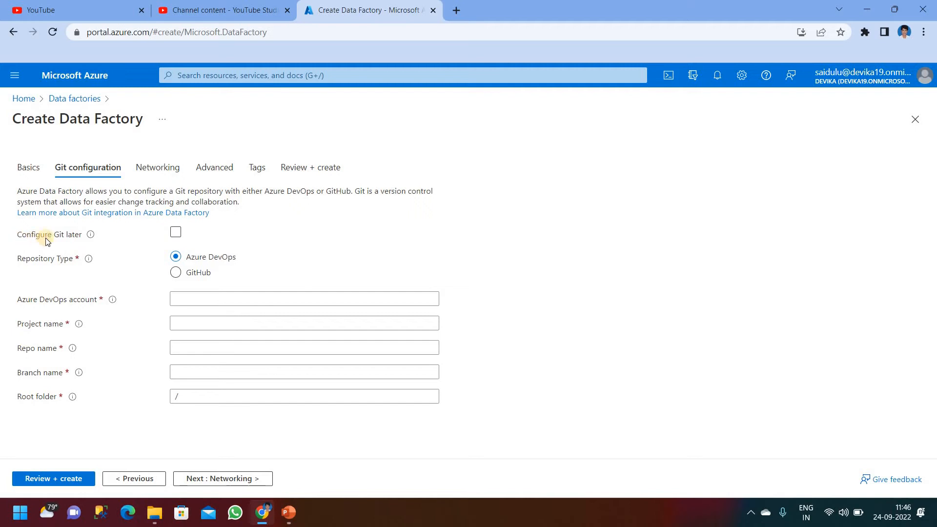
pyautogui.click(176, 232)
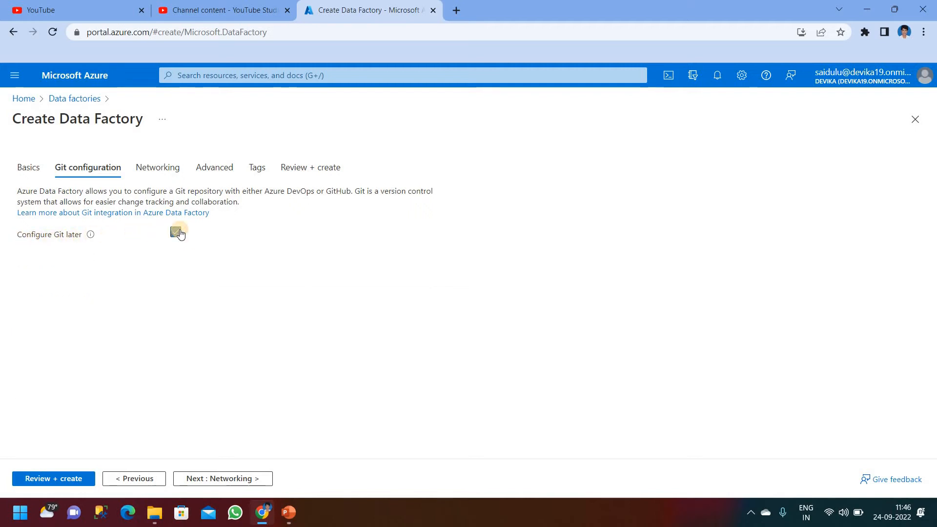
pyautogui.click(209, 478)
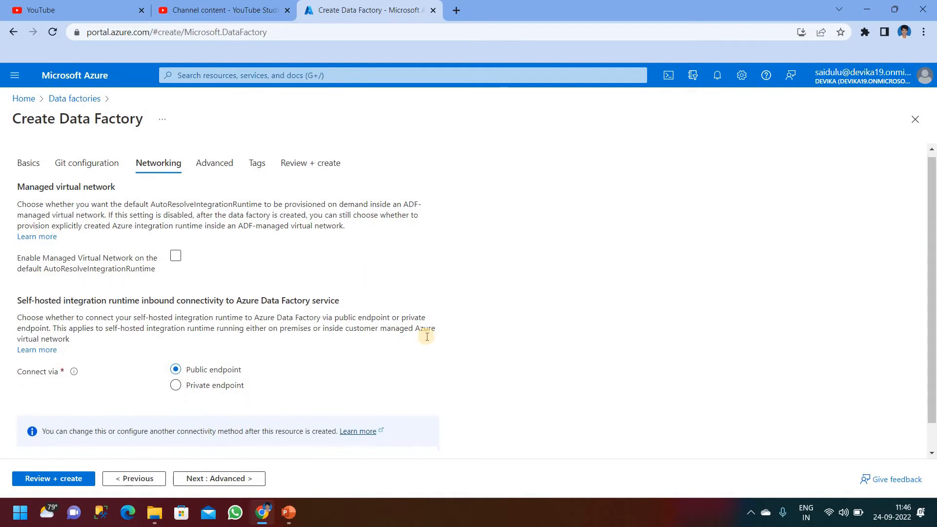
# Accept the default networking, encryption and tag settings, then create the data factory
pyautogui.click(235, 479)
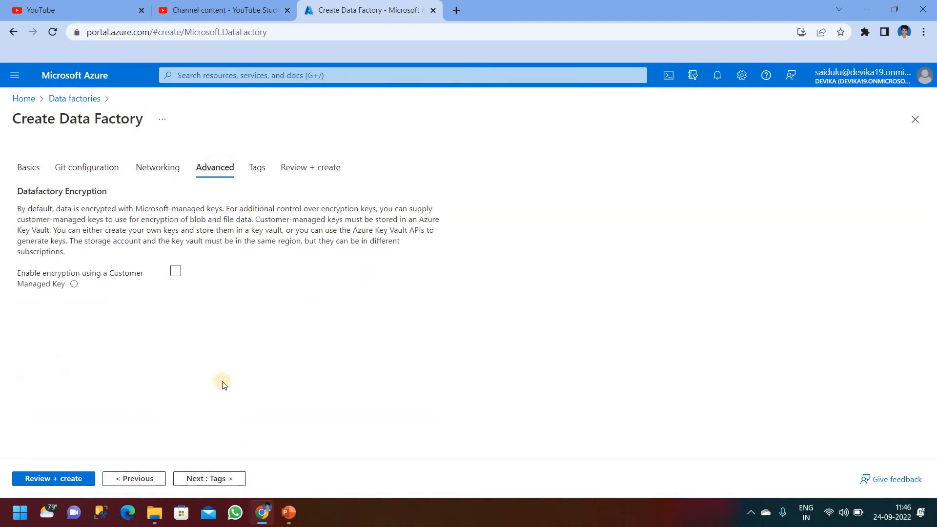
pyautogui.click(224, 479)
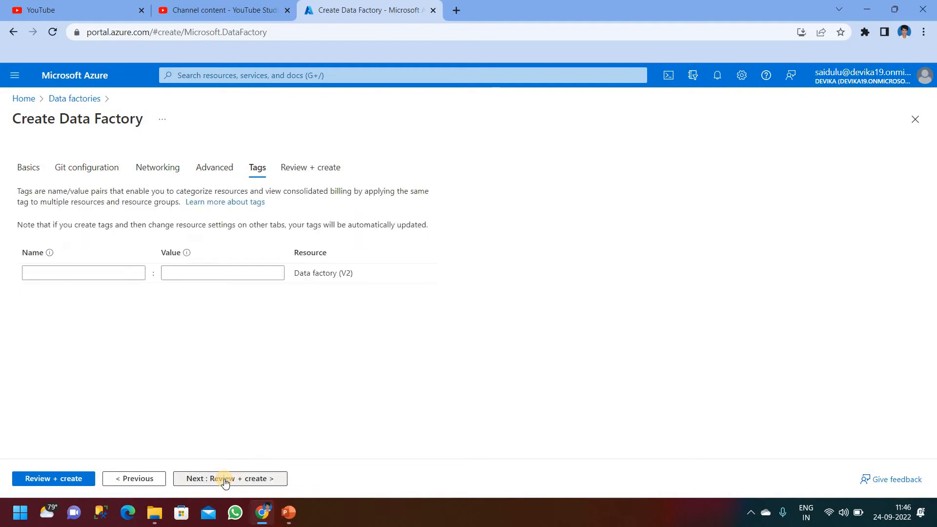
pyautogui.click(224, 479)
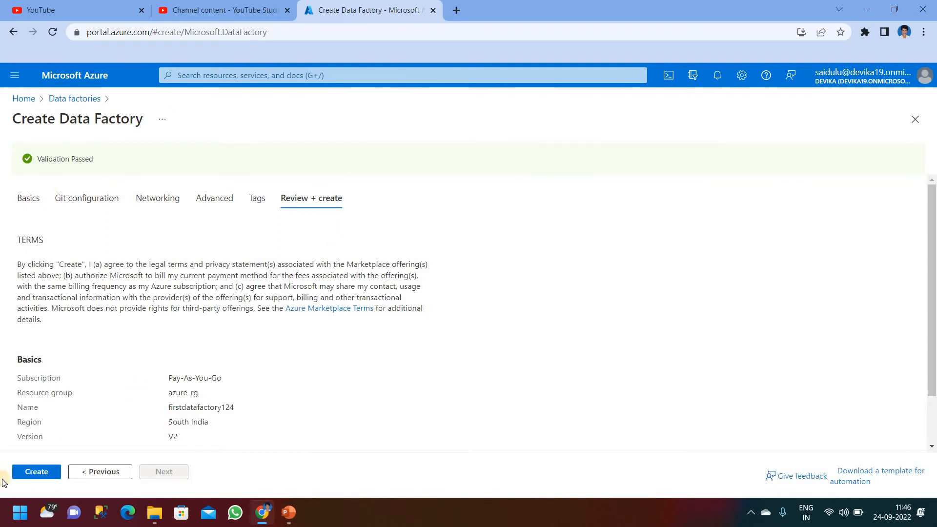
pyautogui.click(37, 473)
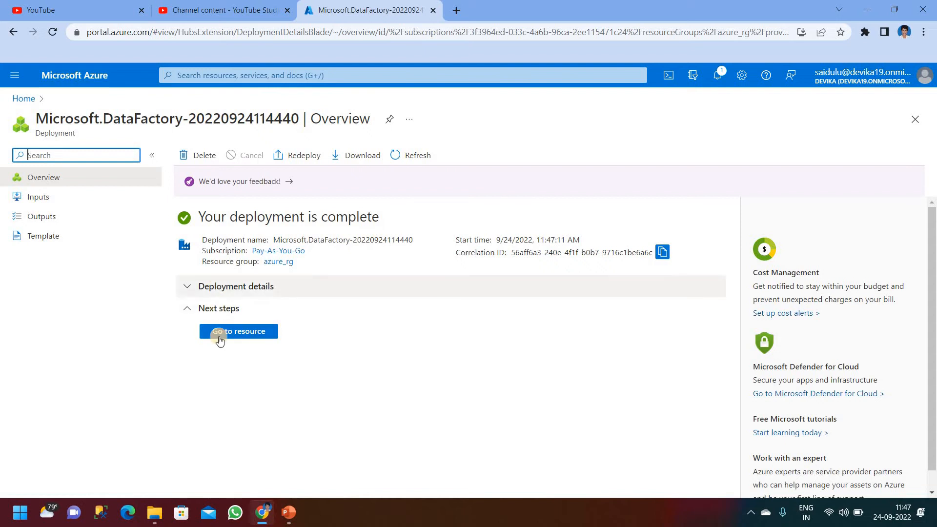
# Go to the deployed data factory resource and launch Azure Data Factory Studio
pyautogui.click(246, 336)
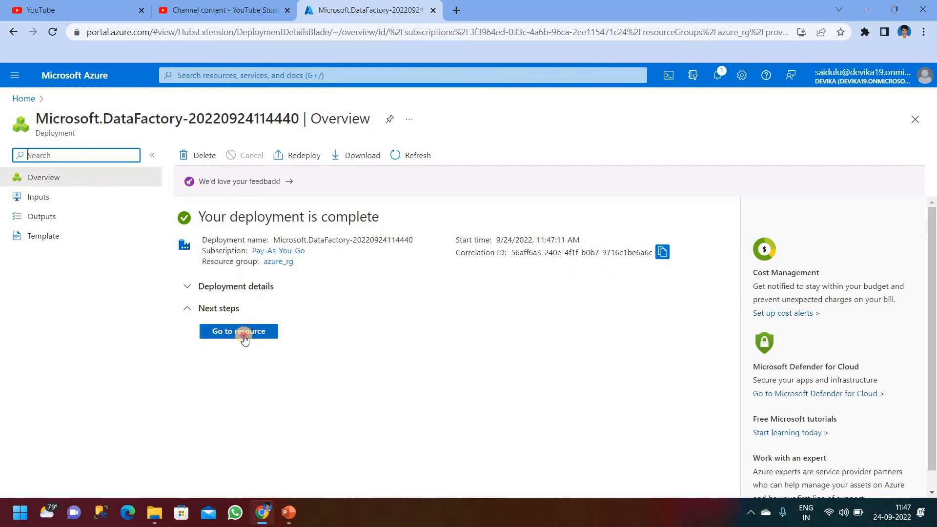
pyautogui.click(244, 335)
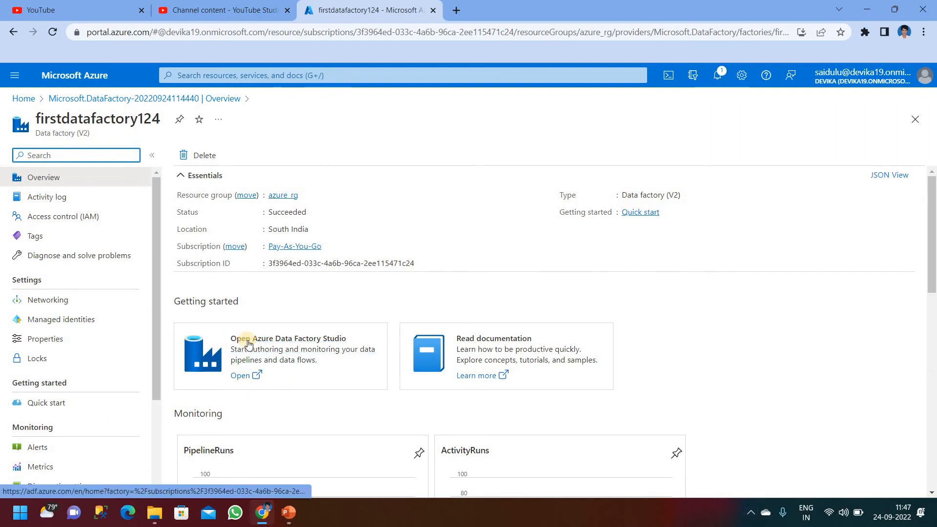
pyautogui.click(296, 342)
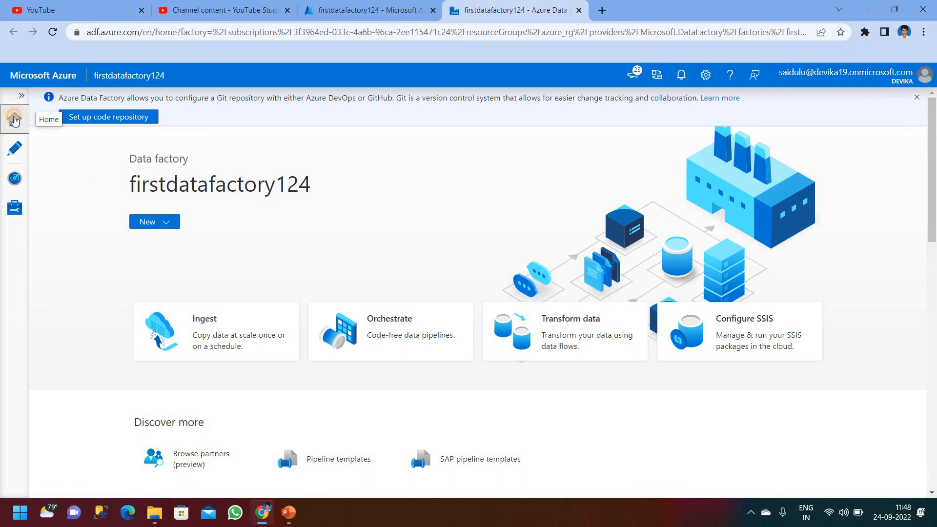
# Examine the studio's authoring resources, pipeline run monitoring and linked services management pages
pyautogui.click(16, 150)
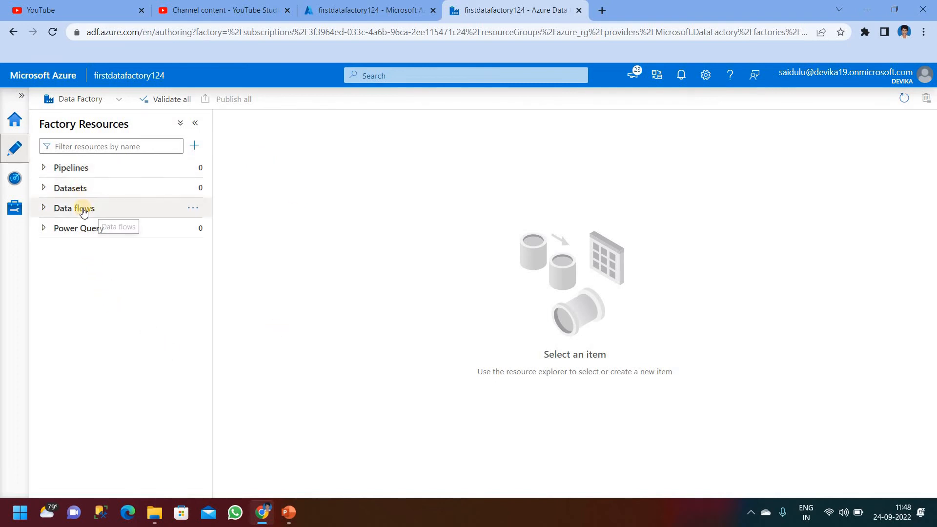
pyautogui.click(15, 184)
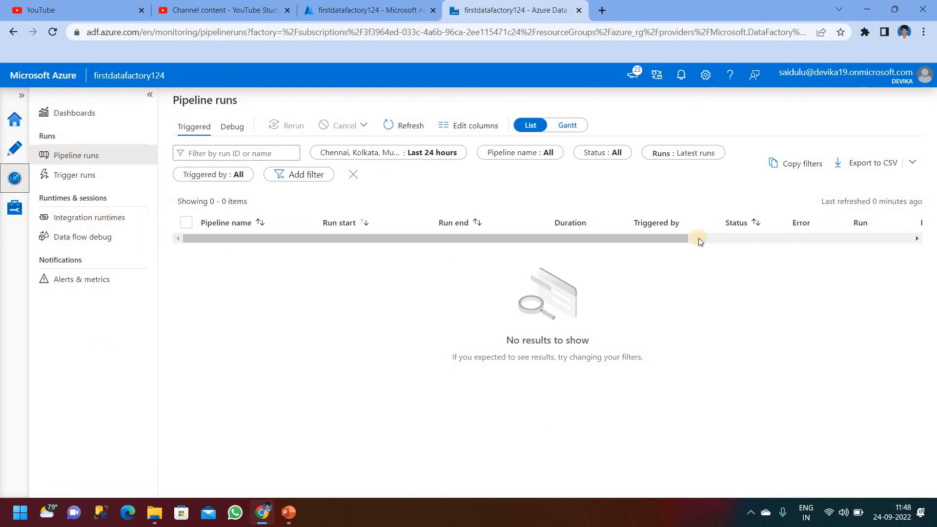
pyautogui.click(14, 209)
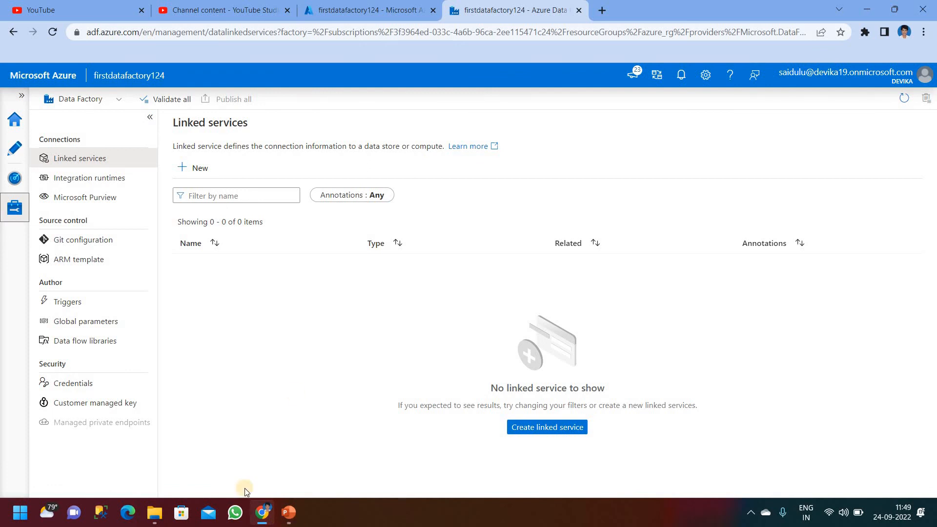
pyautogui.click(867, 9)
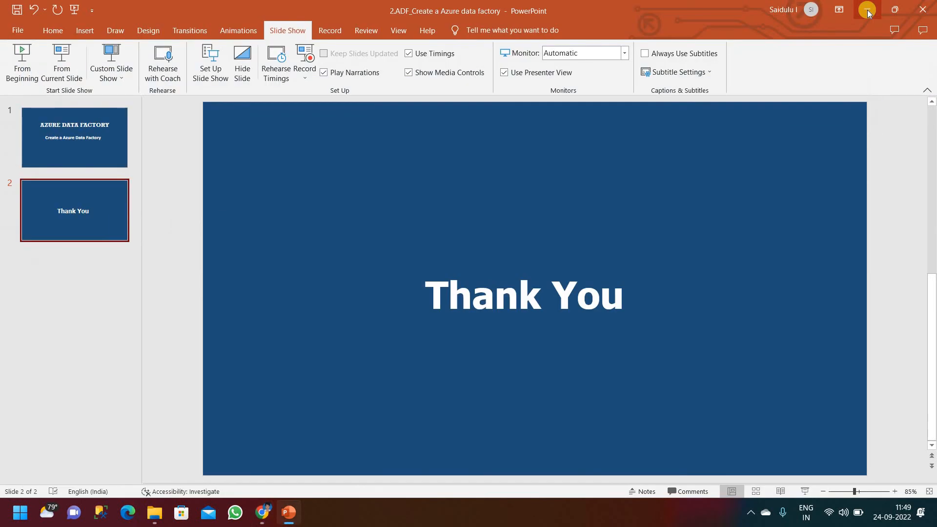
pyautogui.click(868, 9)
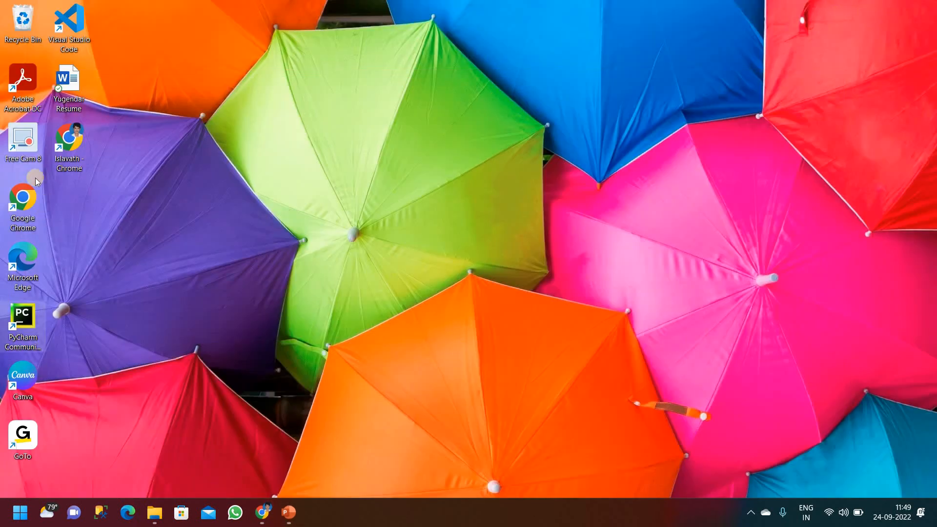
pyautogui.doubleClick(19, 151)
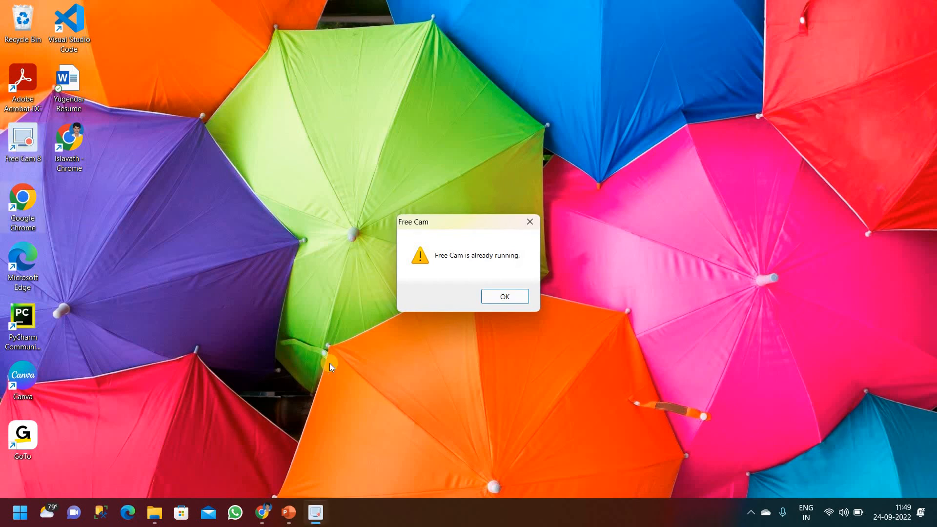
pyautogui.click(510, 294)
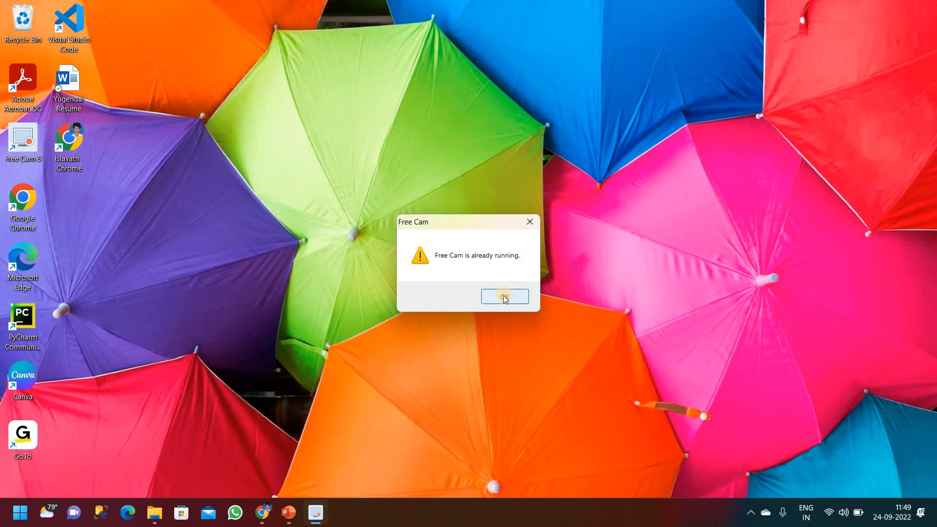
pyautogui.click(510, 295)
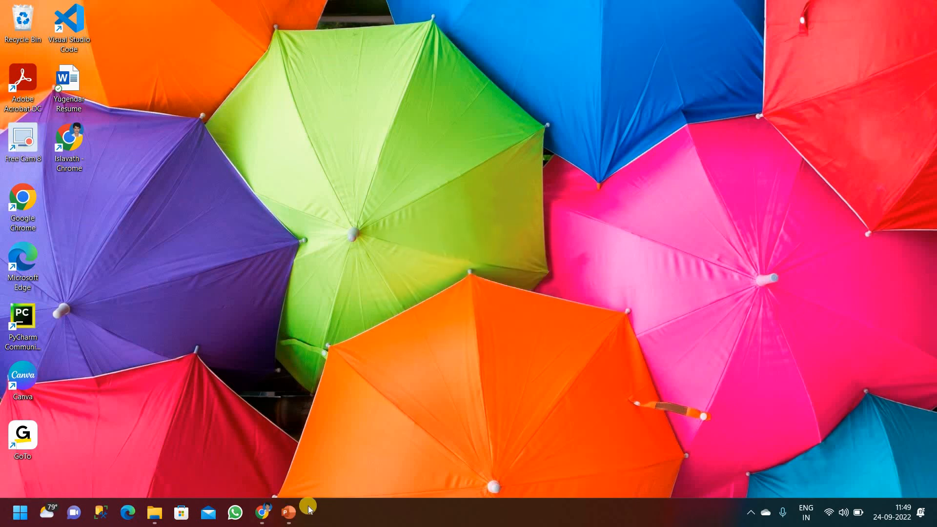
pyautogui.click(288, 515)
pyautogui.click(288, 515)
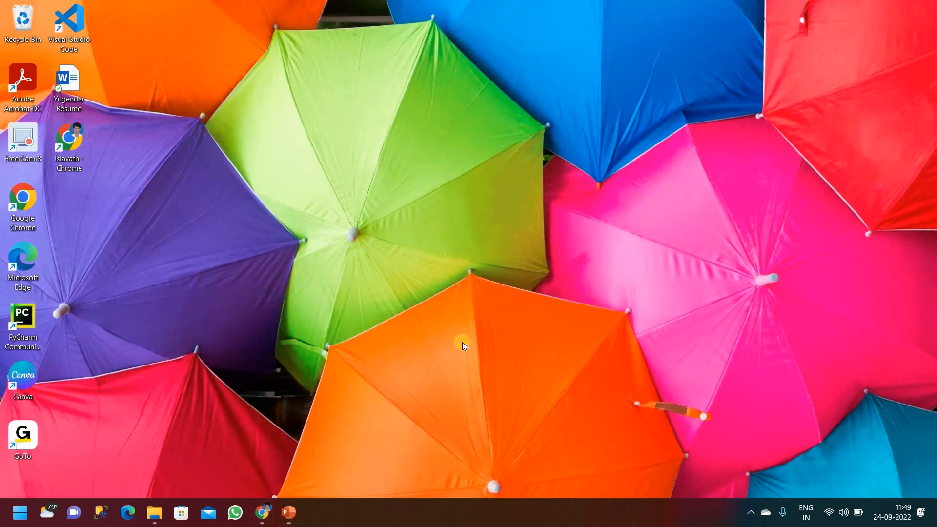
pyautogui.click(750, 513)
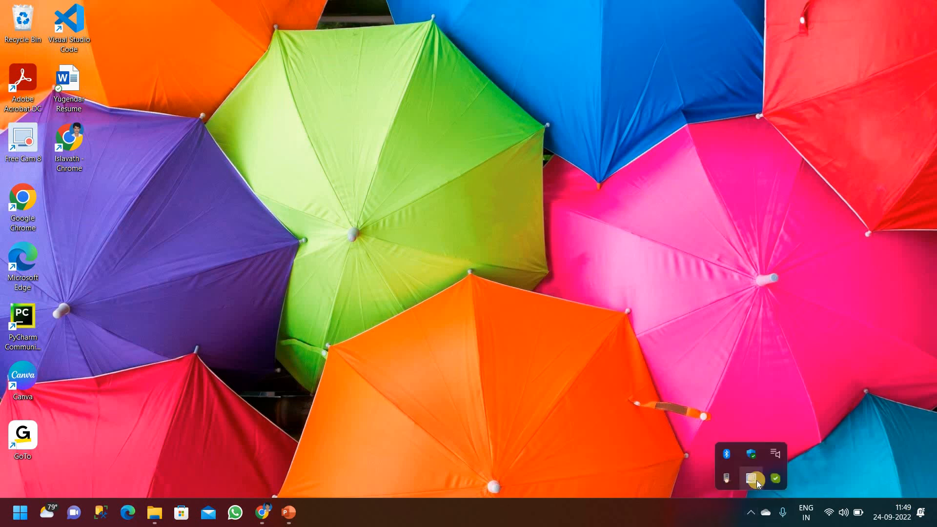